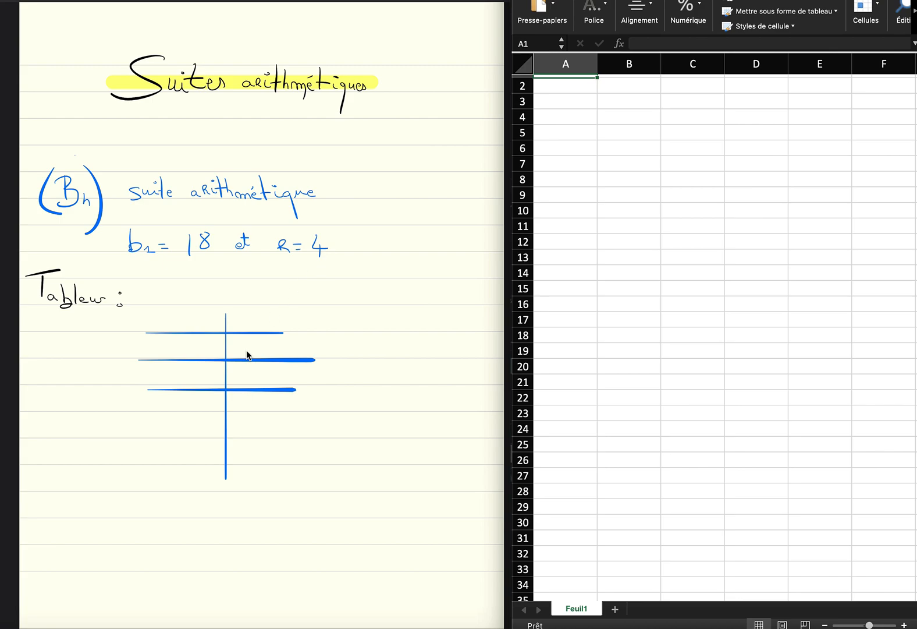
- Handwrite the headings Rang and terme in the sketched notes table, with 1 and 18 as its first row
click(173, 350)
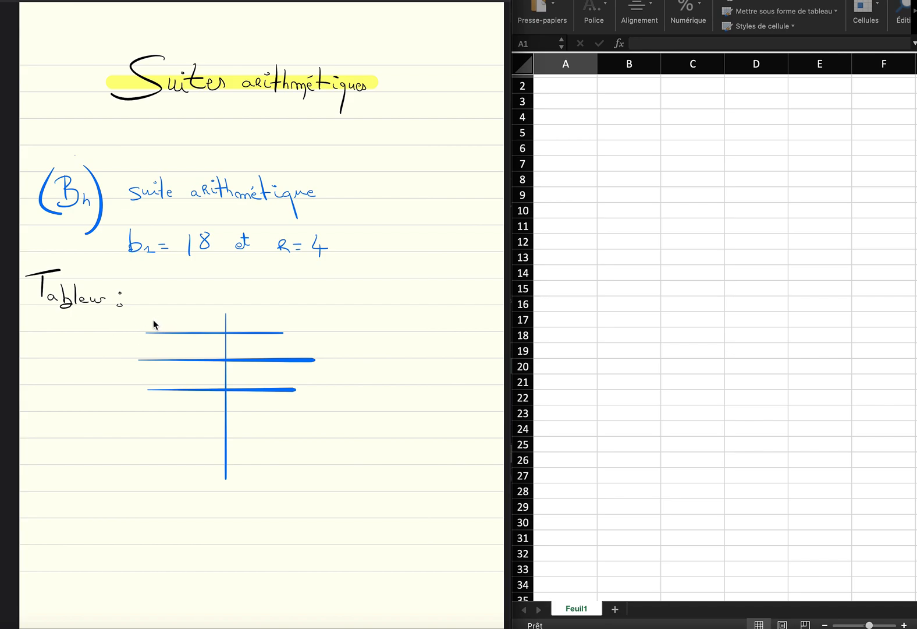
drag(152, 315, 202, 330)
mouse_move(233, 314)
mouse_down()
mouse_move(245, 323)
mouse_move(311, 322)
mouse_up()
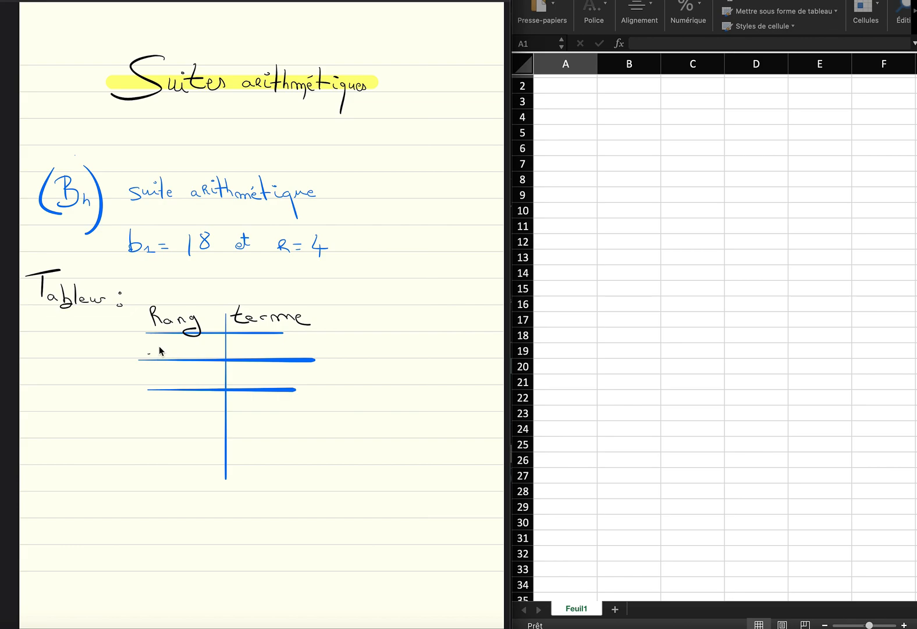
drag(248, 350, 248, 352)
drag(262, 355, 263, 358)
- Handwrite "= sélection + 4" in red for rank 2 and box the 4 in the given common difference
drag(268, 382, 318, 381)
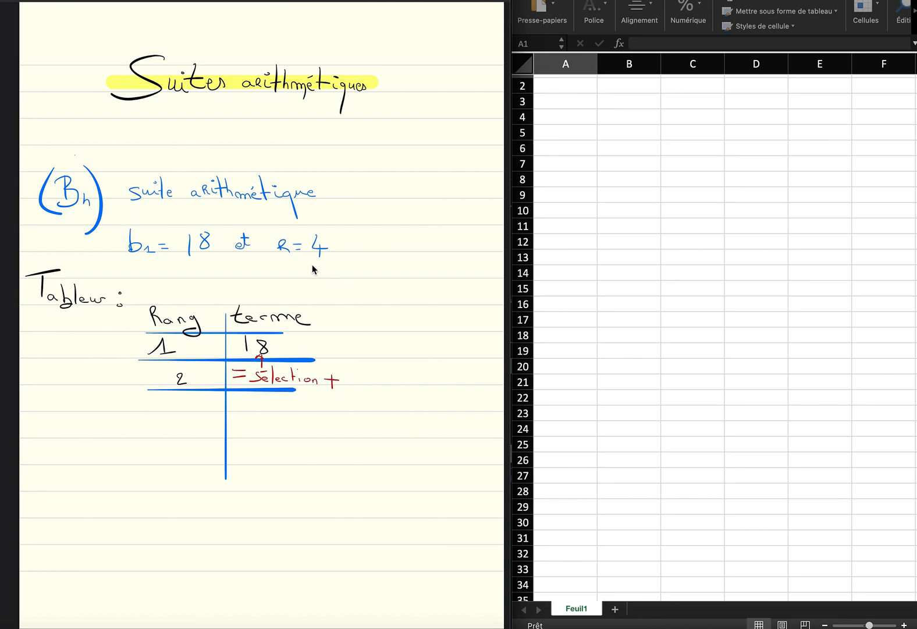
mouse_move(304, 257)
mouse_down()
mouse_move(350, 257)
mouse_move(303, 233)
mouse_move(335, 228)
mouse_move(339, 262)
mouse_up()
drag(352, 368, 350, 389)
- Switch to the Excel sheet and enter the headings Rang in A4 and Terme in B4
click(606, 159)
click(573, 121)
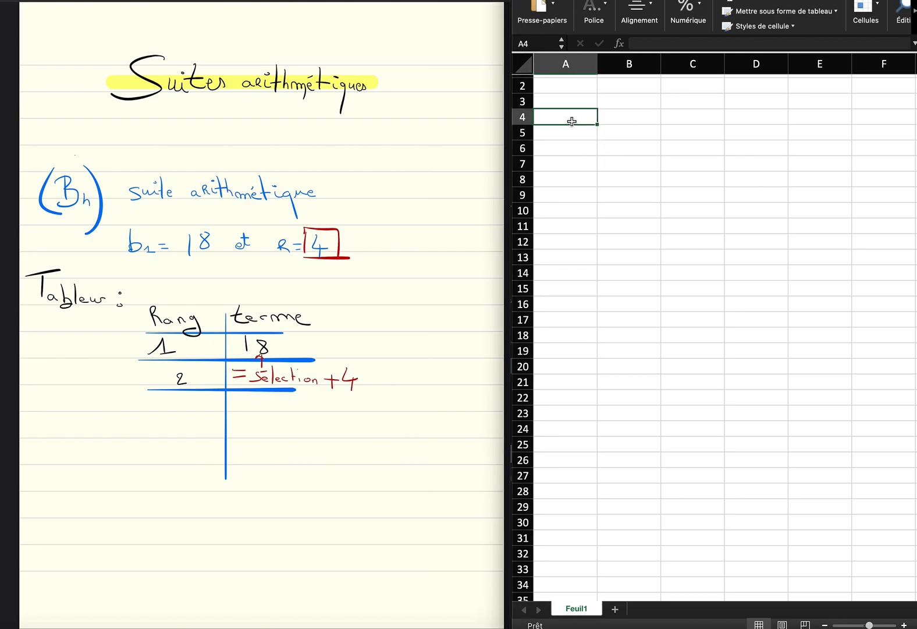
text(Rang)
key(Tab)
text(Terme)
key(Return)
- Enter rank 1 with term 18 in row 5, and rank 2 in A6
text(1)
key(Tab)
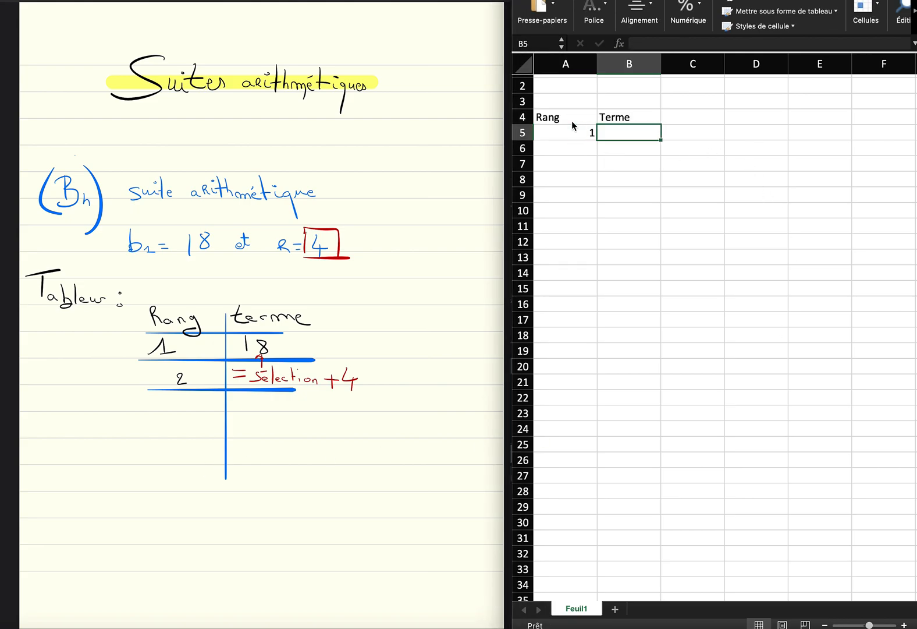
text(18)
key(Return)
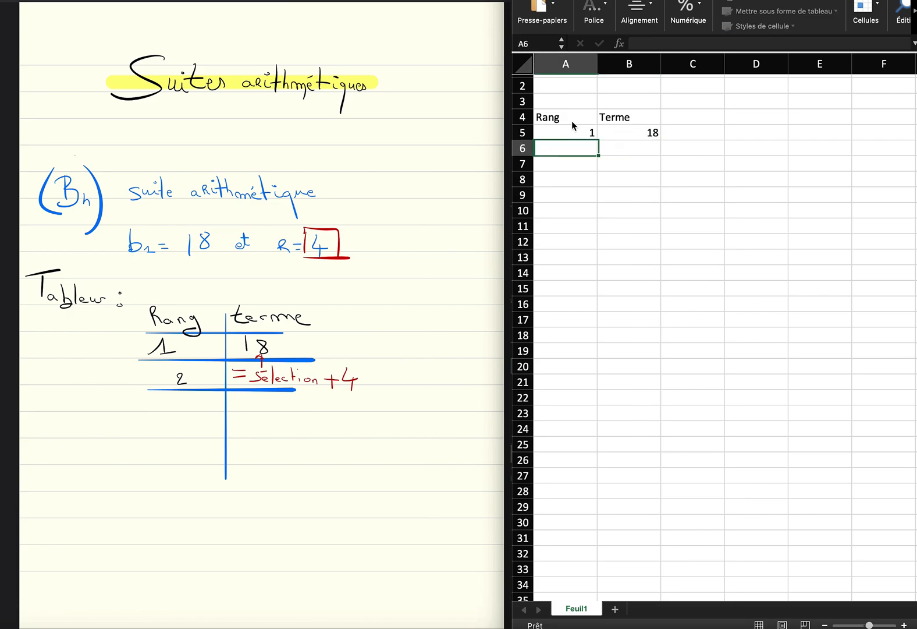
text(2)
key(Tab)
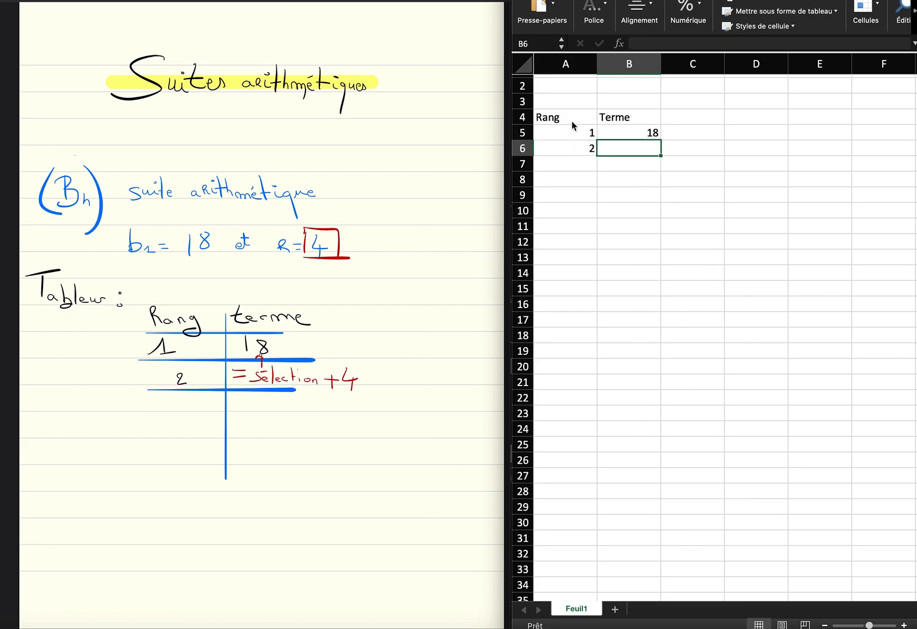
- Enter the formula =B5+4 in B6 and fill it down to B22
text(=)
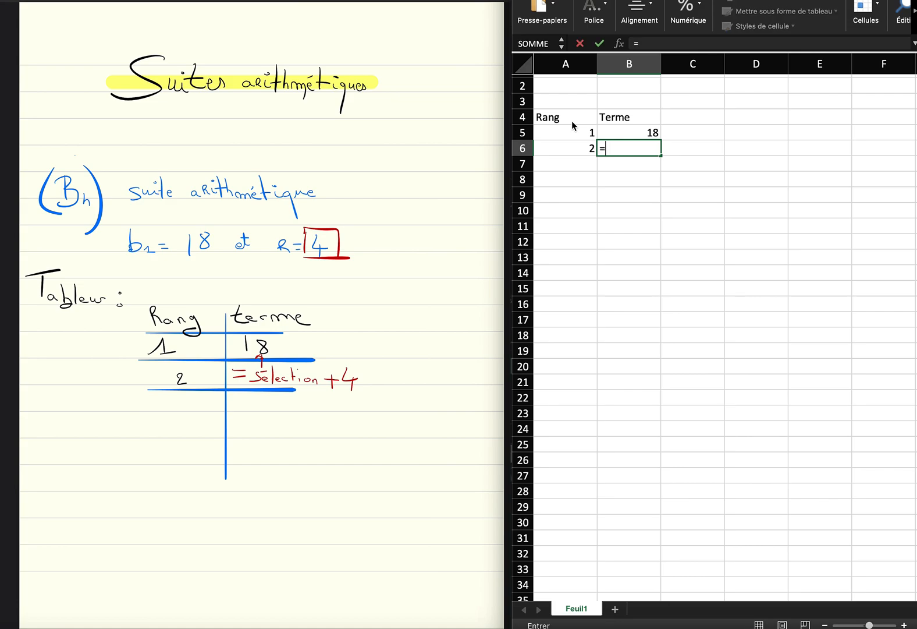
click(650, 133)
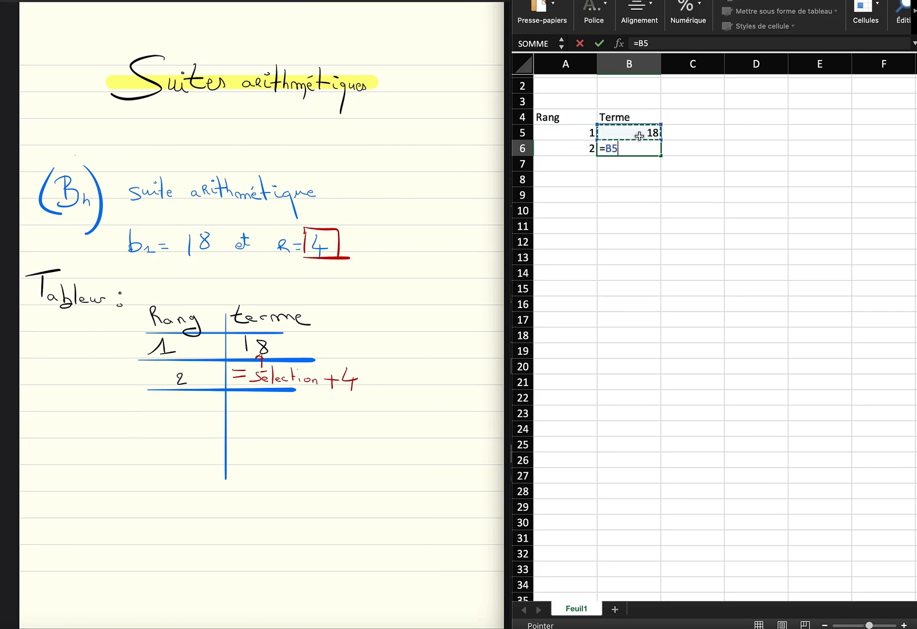
text(+4)
key(Return)
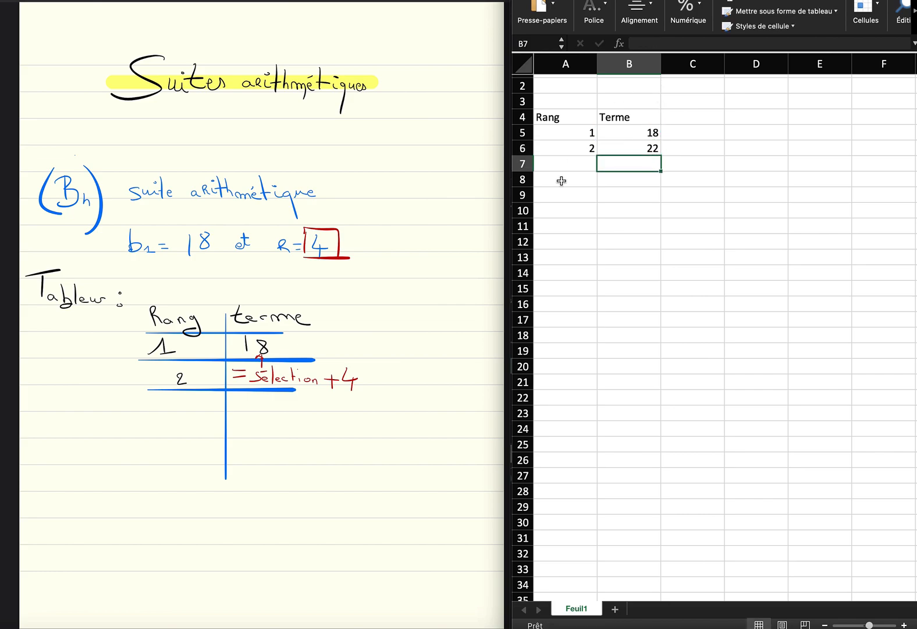
click(636, 151)
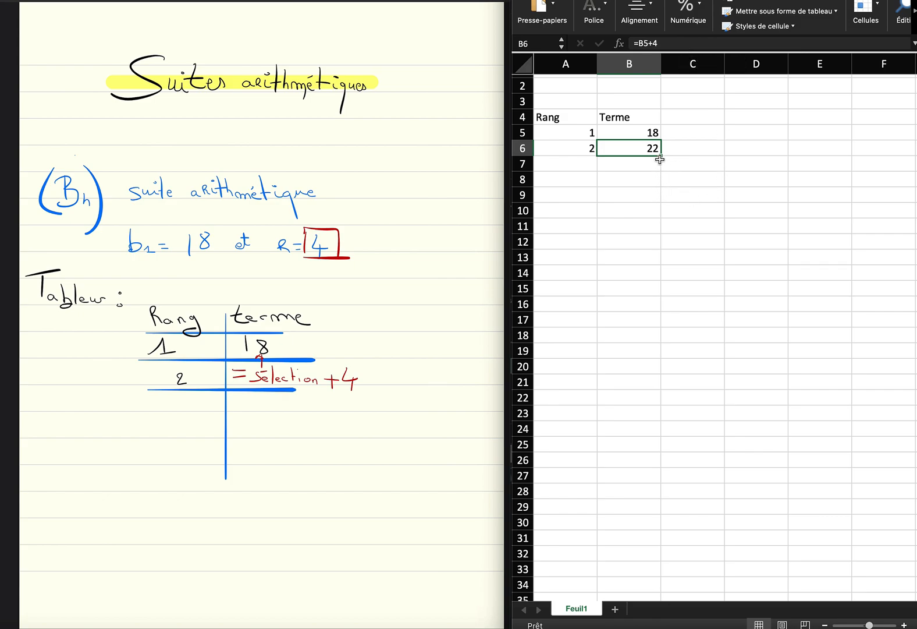
drag(661, 153, 661, 405)
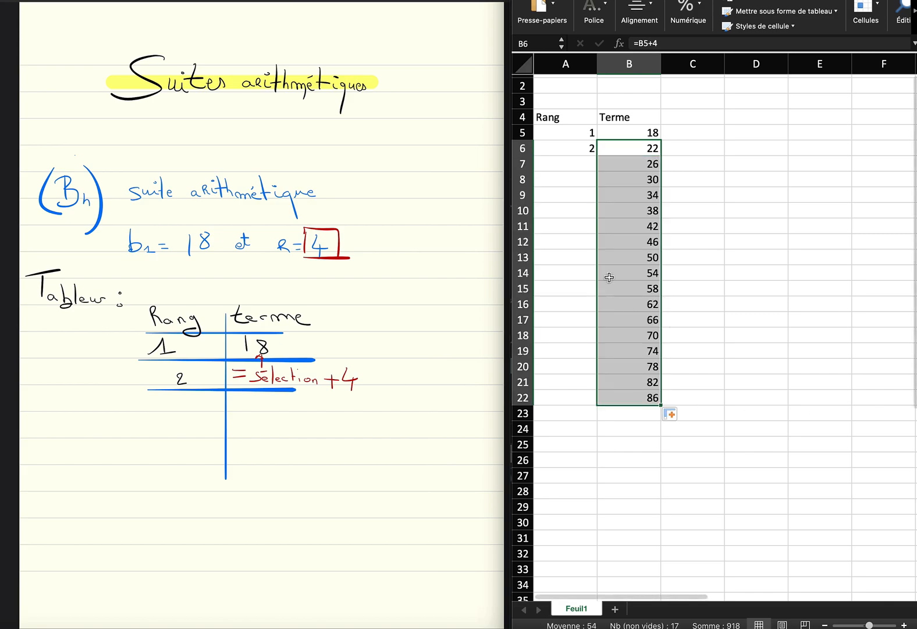
- Try to extend the ranks by filling from A6 alone down to A23, and undo that fill
click(589, 210)
click(583, 149)
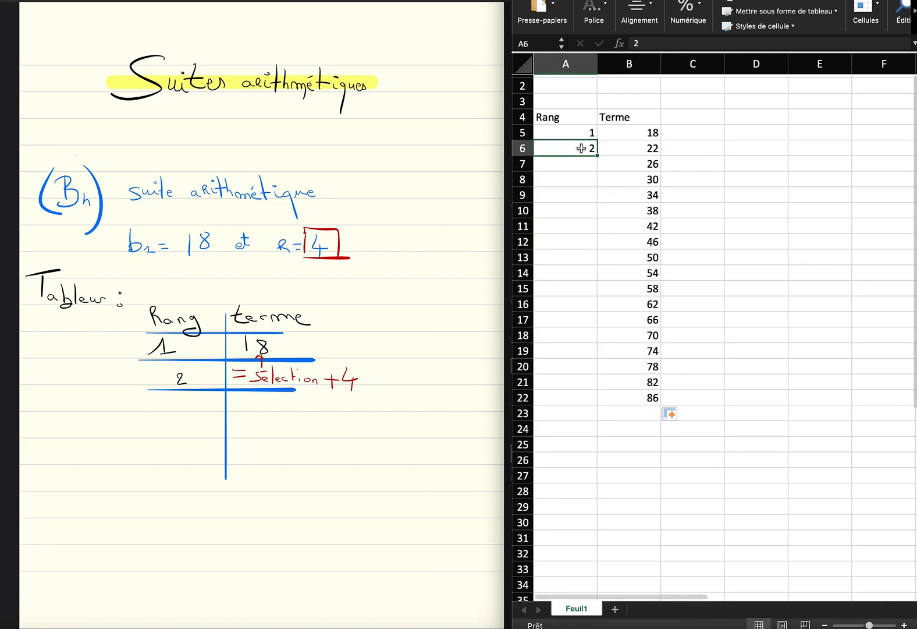
drag(598, 155, 583, 420)
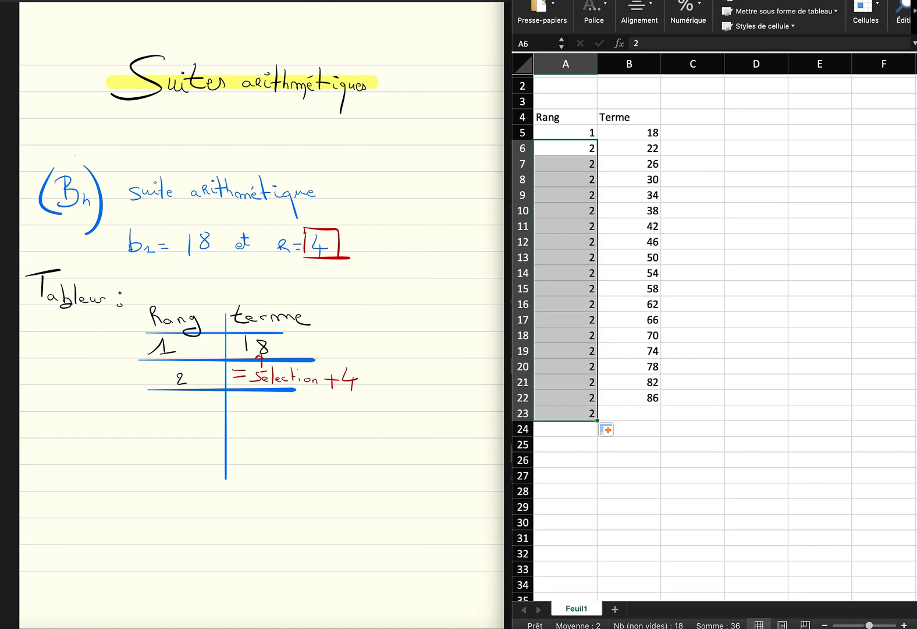
key(super+z)
- Extend the rank series from A5:A6 down to A22 using both starting values
click(585, 238)
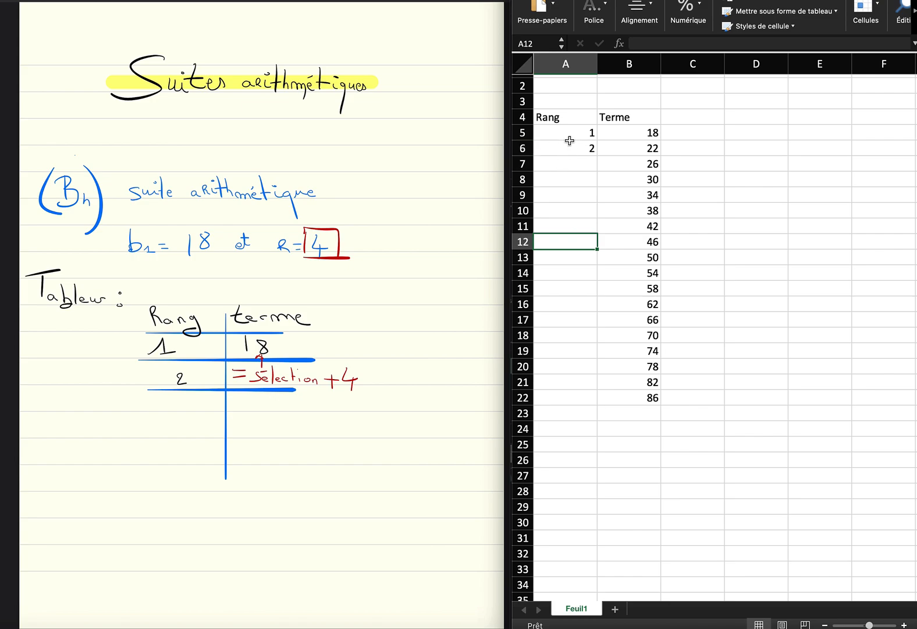
drag(572, 133, 605, 401)
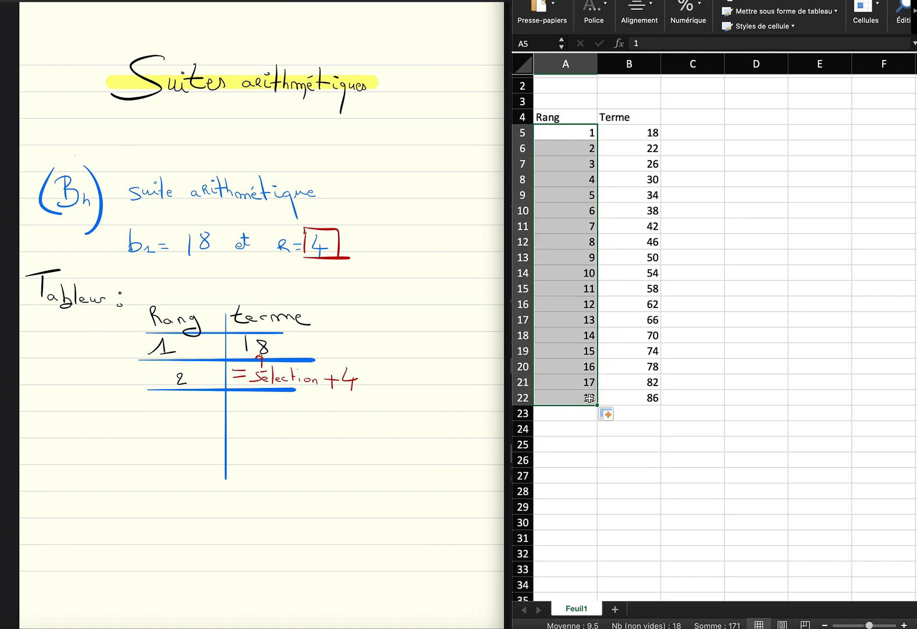
click(578, 475)
- Label cell A24 as somme
click(617, 426)
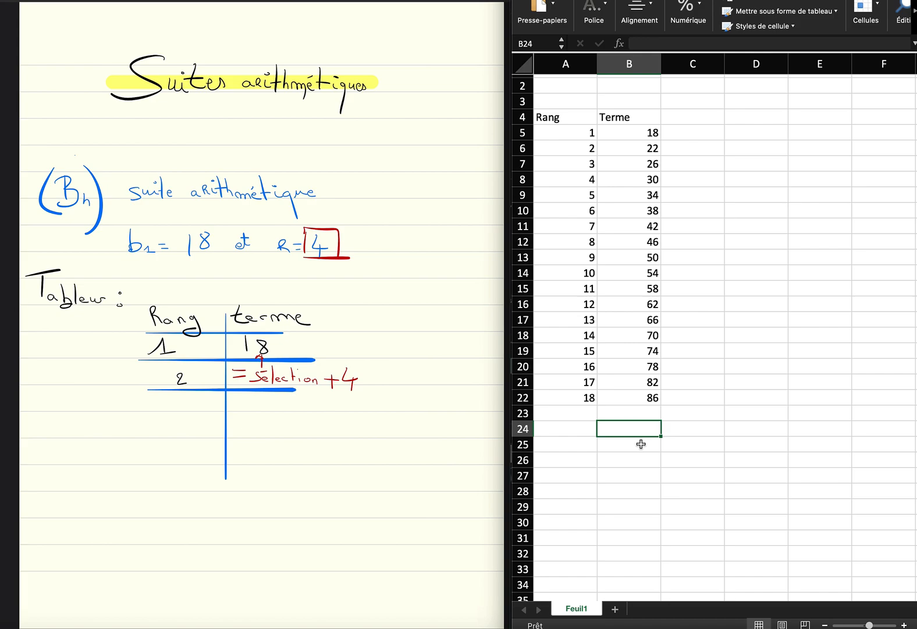
key(Left)
text(somme)
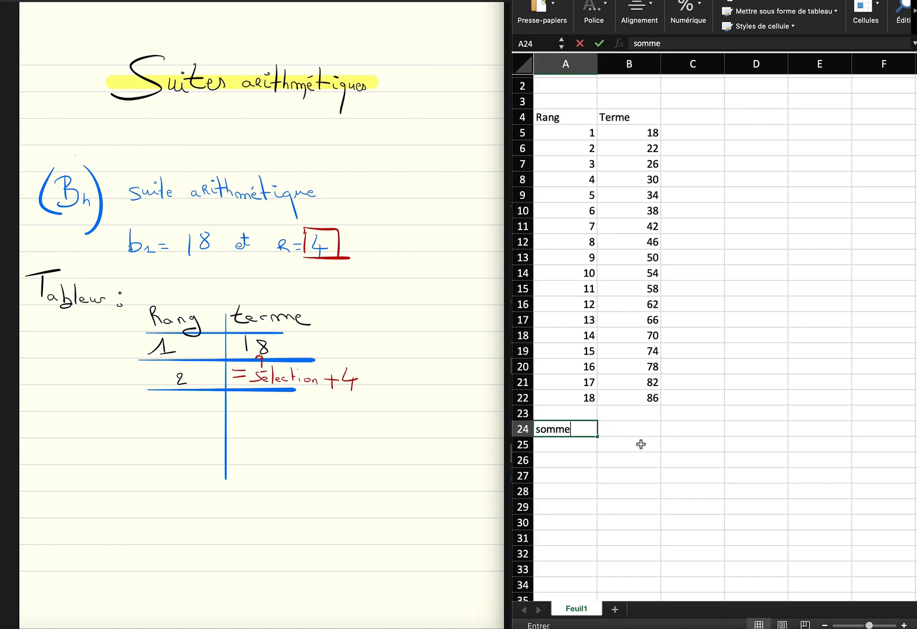
key(Right)
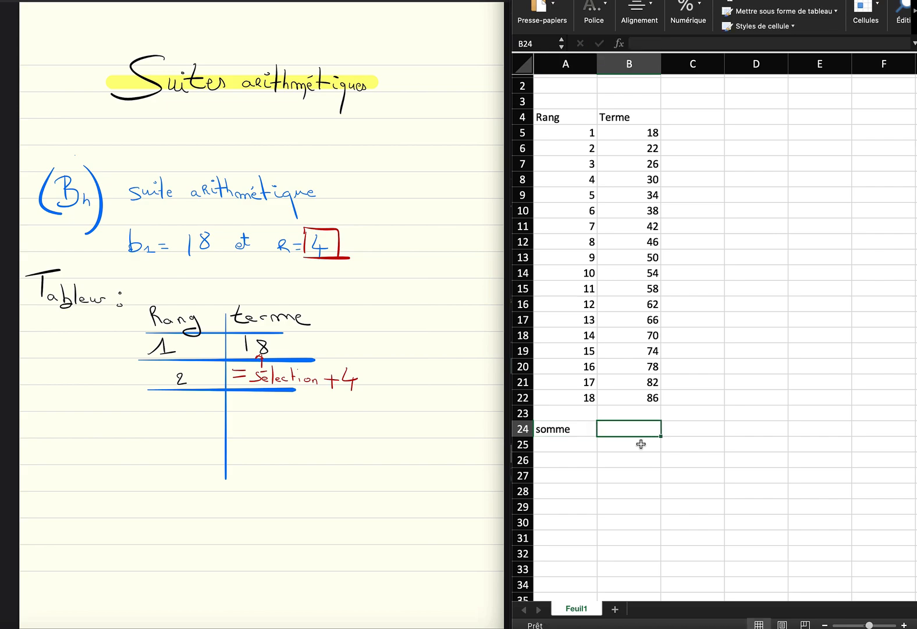
- Sum the first ten terms in B24 with =SOMME(B5:B14)
text(=)
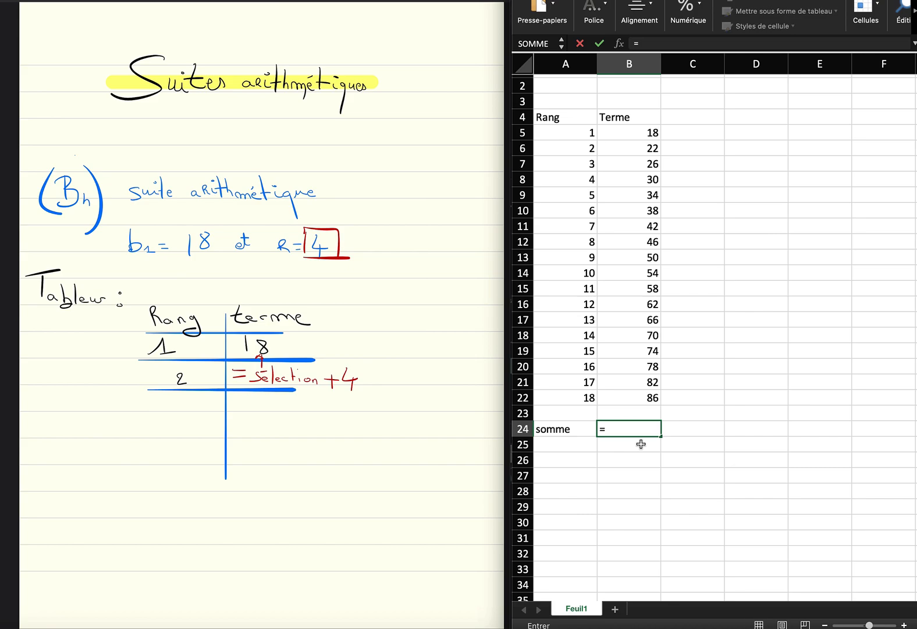
text(som)
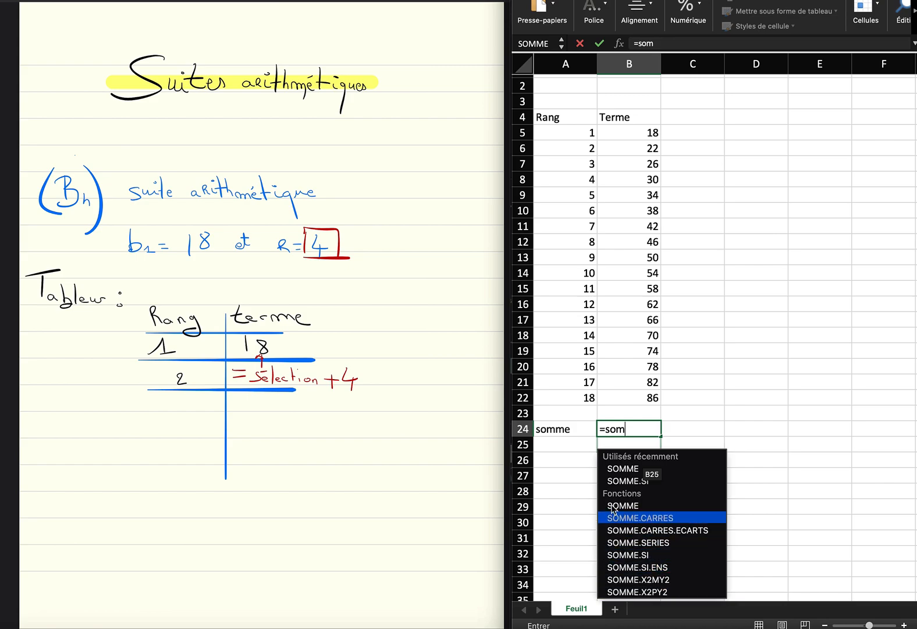
double_click(619, 468)
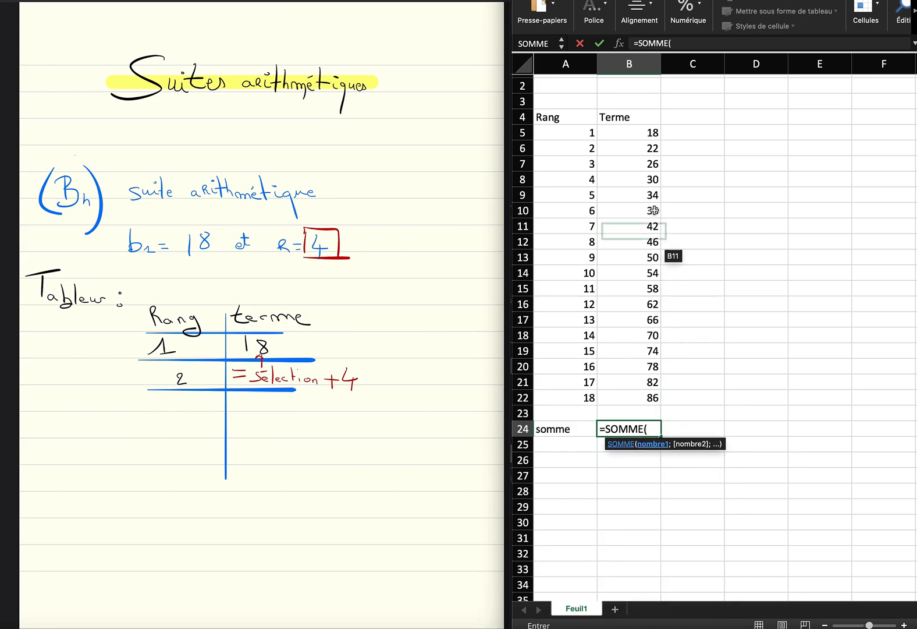
drag(616, 133, 641, 400)
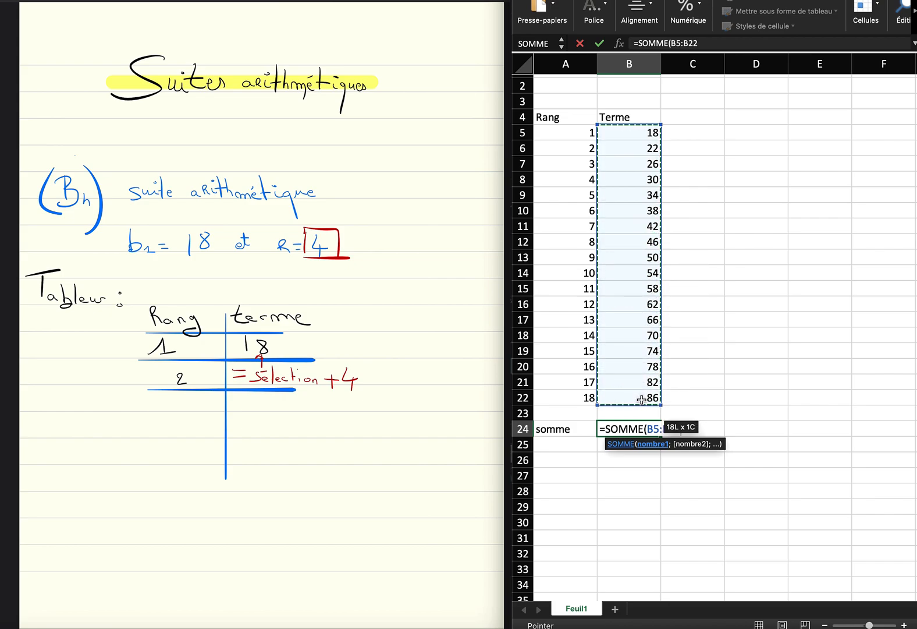
drag(641, 399, 658, 278)
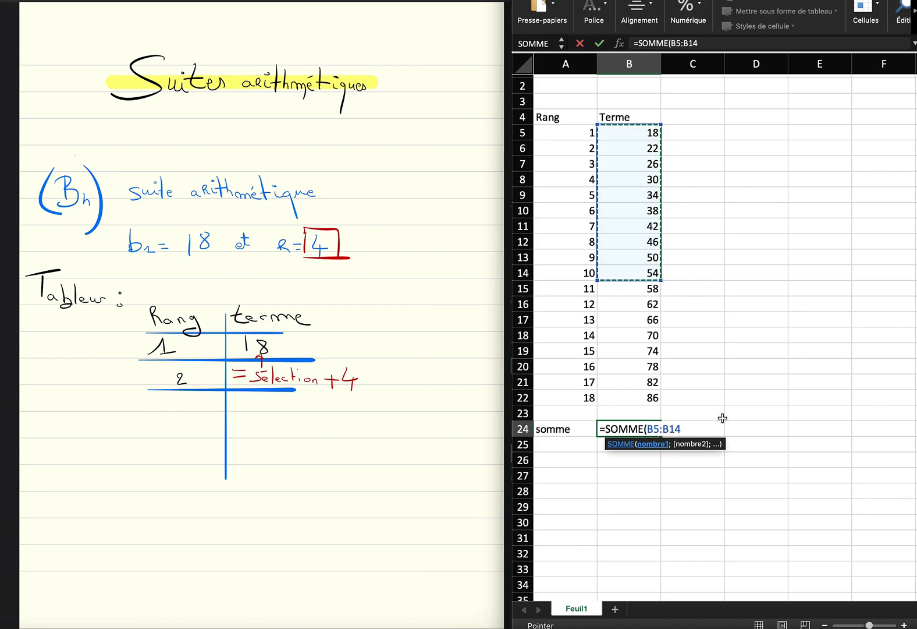
key(Return)
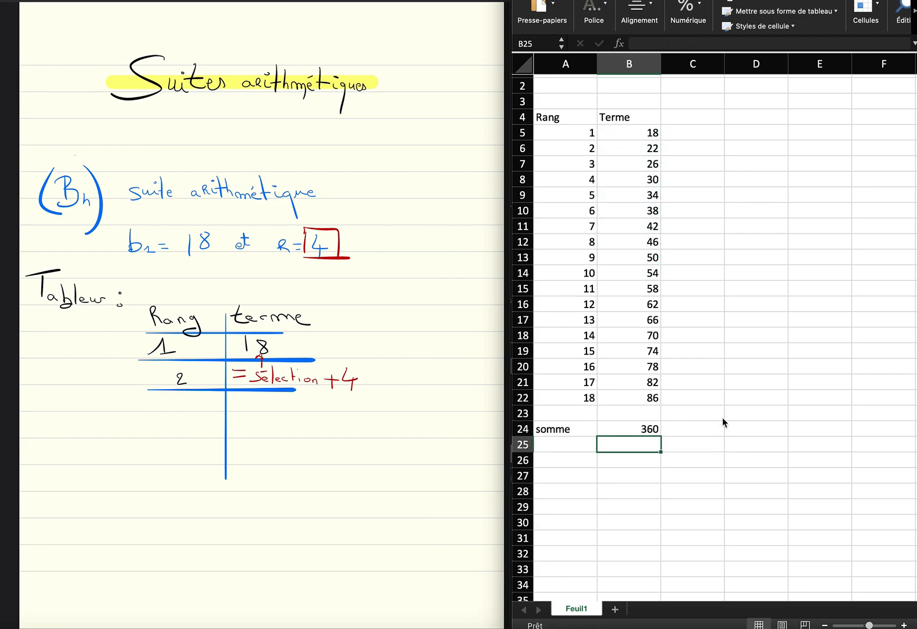
key(Up)
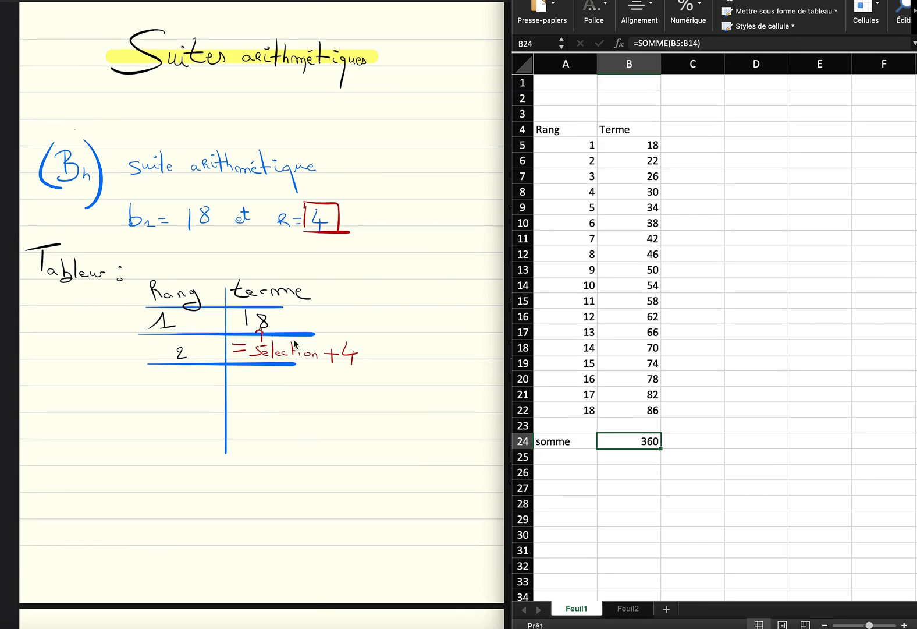
- Show the notes page "Application à une situation" and open the sheet Feuil2 in the workbook
scroll(280, 361, down, 6)
scroll(279, 359, down, 5)
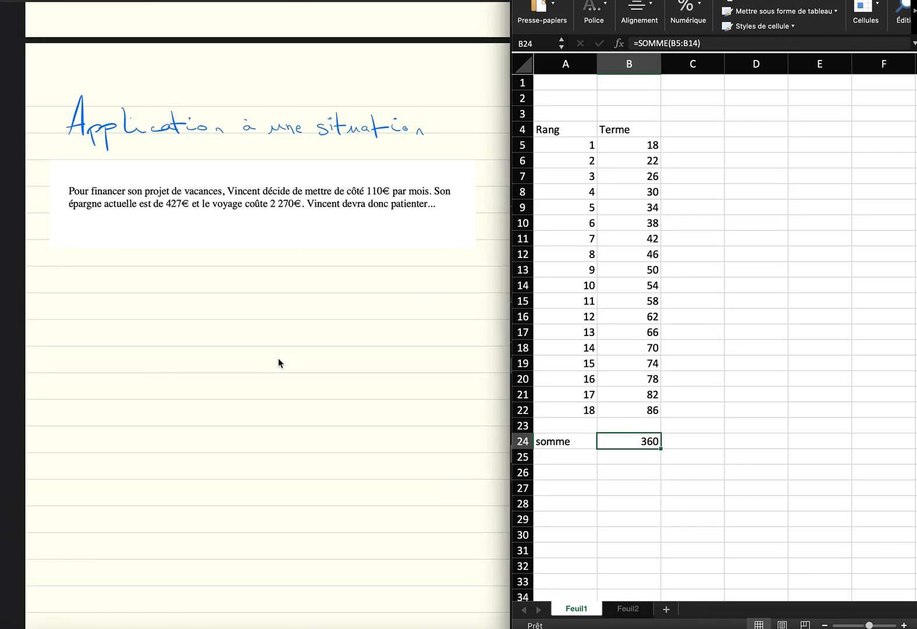
scroll(278, 359, right, 1)
click(621, 609)
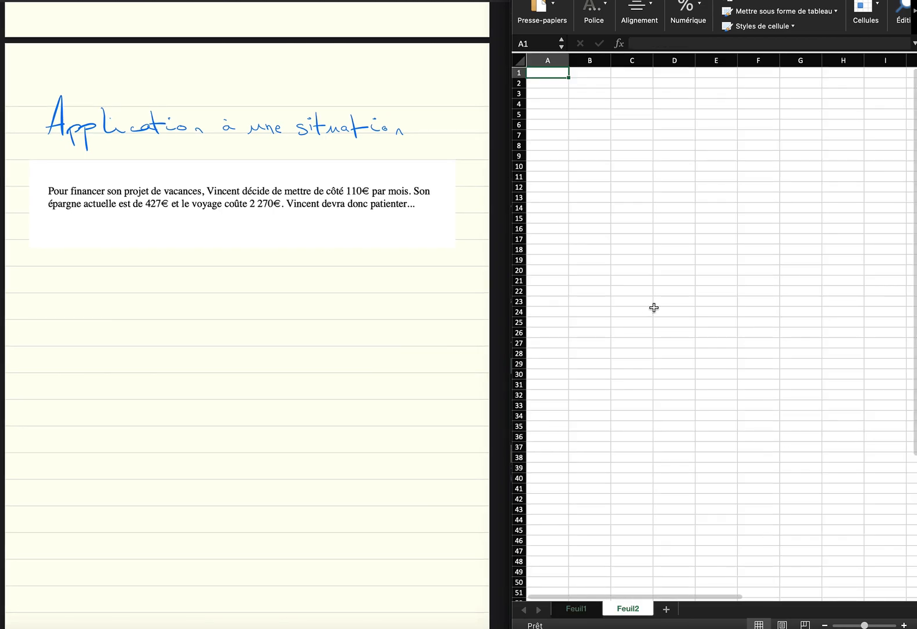
- Highlight 110€, 427€, mois and 2 270€ in yellow in the exercise text of the notes
click(145, 1)
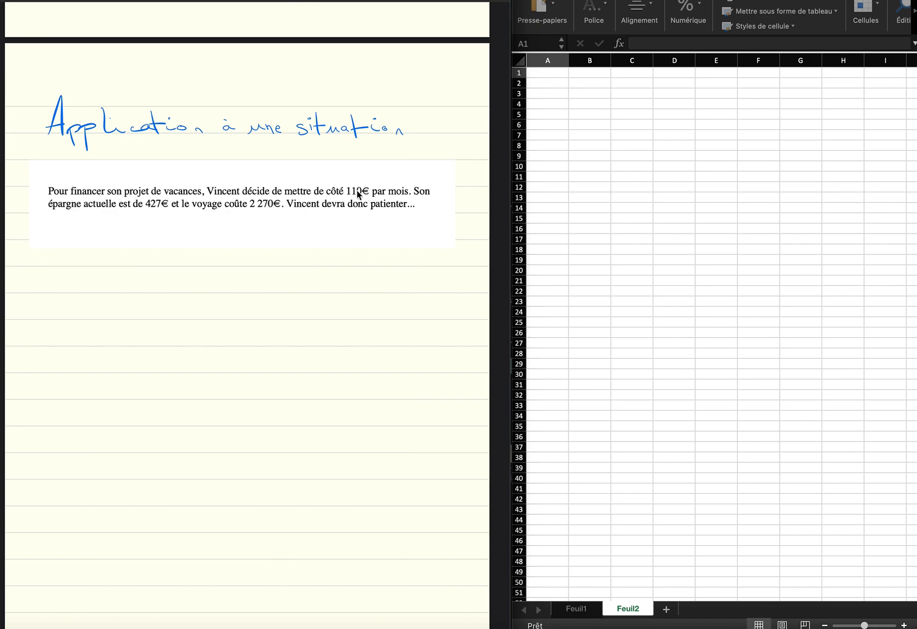
drag(346, 190, 366, 195)
drag(136, 203, 163, 205)
drag(389, 192, 415, 192)
drag(236, 204, 281, 204)
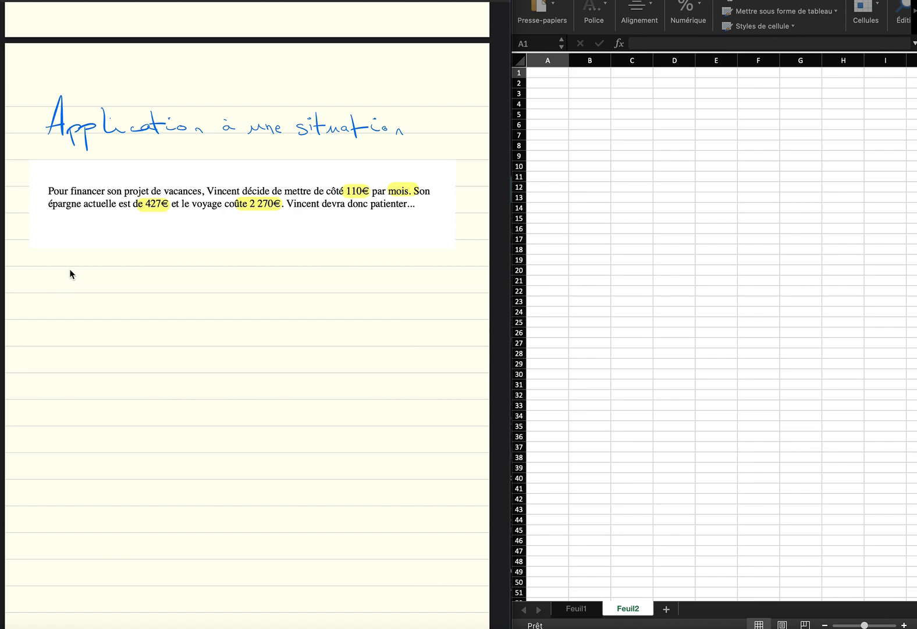
- Handwrite the sequence name "(Vn) :" in black below the exercise text
drag(74, 264, 110, 260)
mouse_move(68, 256)
mouse_down()
mouse_move(67, 303)
mouse_move(87, 301)
mouse_up()
drag(124, 257, 124, 303)
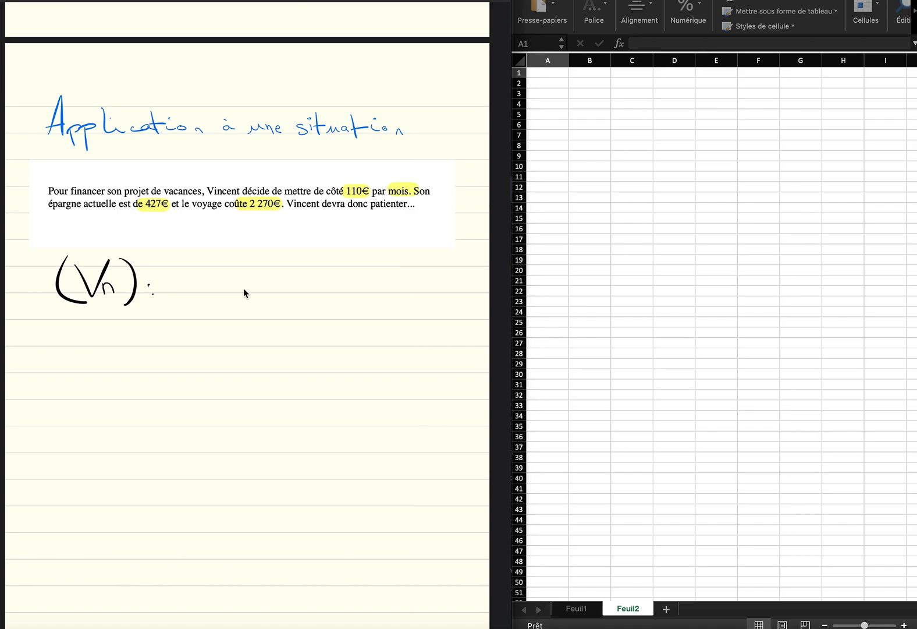
- Handwrite R = 110 and v1 = 427 beside the sequence name, and highlight the index of v1 in pink
drag(249, 284, 309, 278)
drag(242, 314, 254, 310)
mouse_move(319, 310)
mouse_down()
mouse_move(320, 321)
mouse_move(336, 319)
mouse_up()
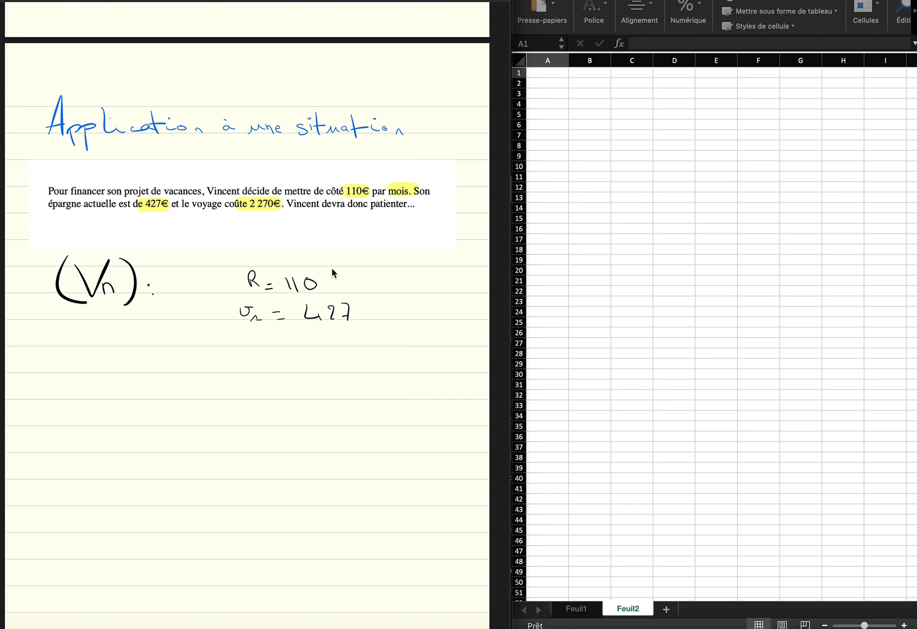
drag(261, 319, 258, 327)
- Enter the column headers Mois in A5 and Argent in B5 on the empty sheet
scroll(257, 321, left, 3)
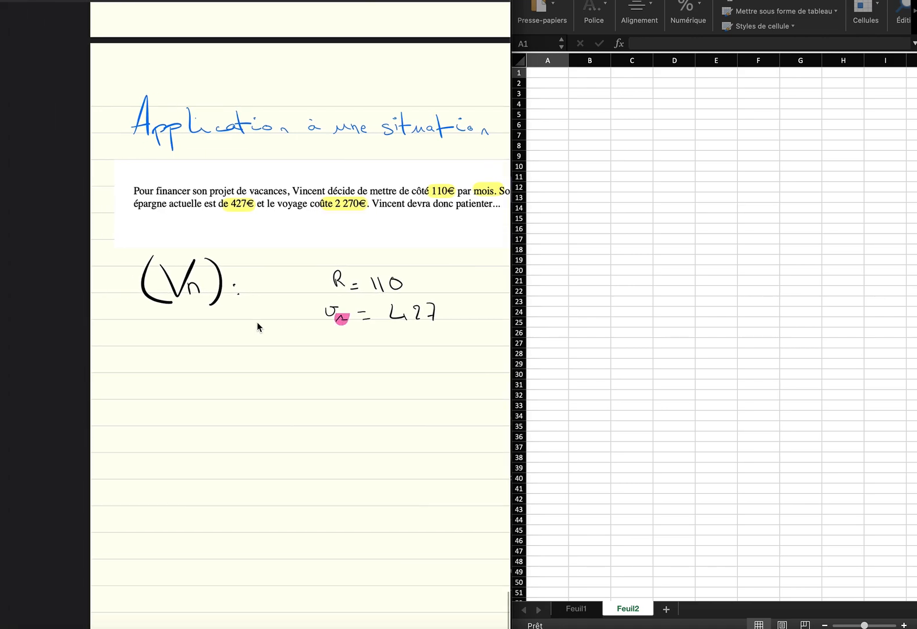
scroll(247, 312, down, 2)
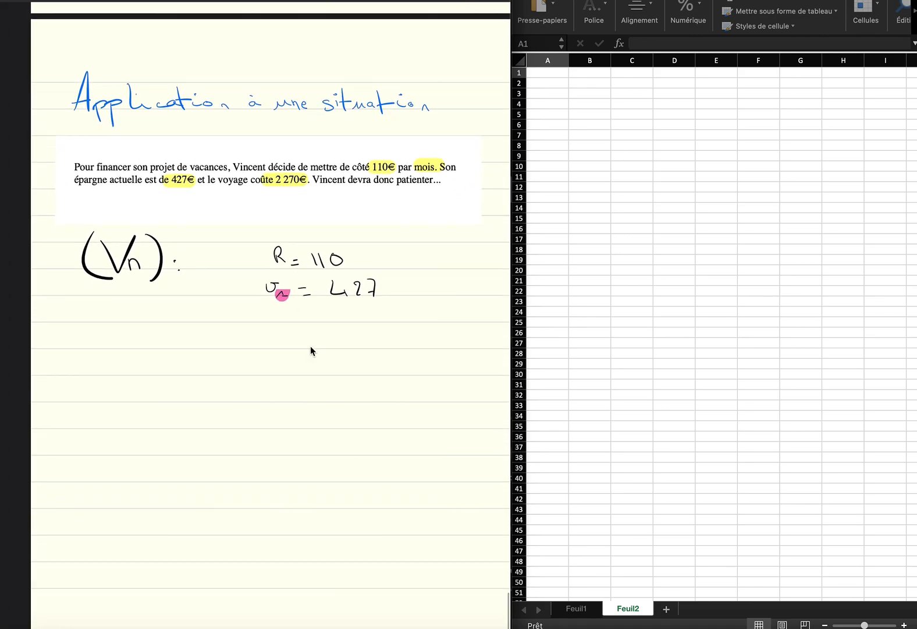
click(556, 115)
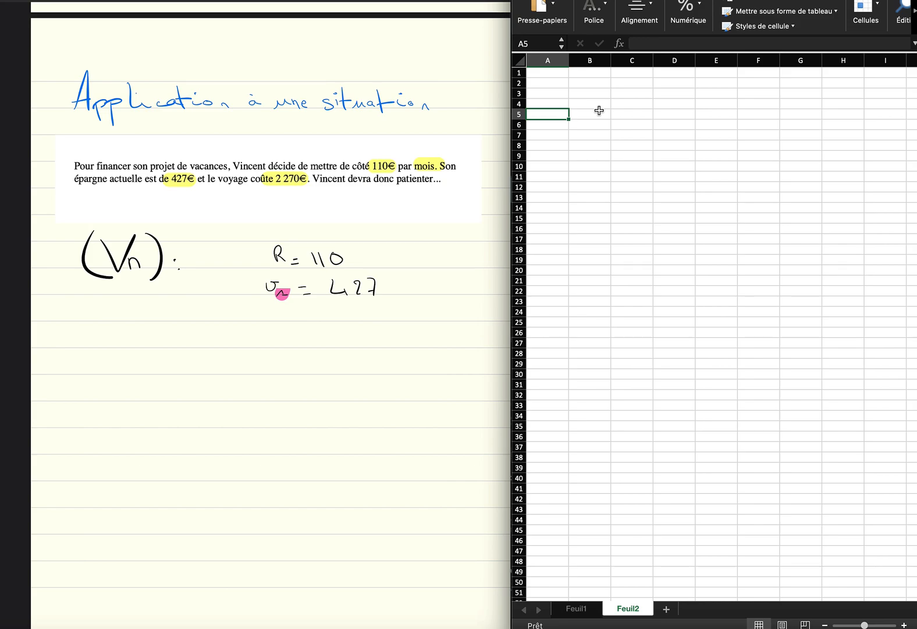
text(Mois)
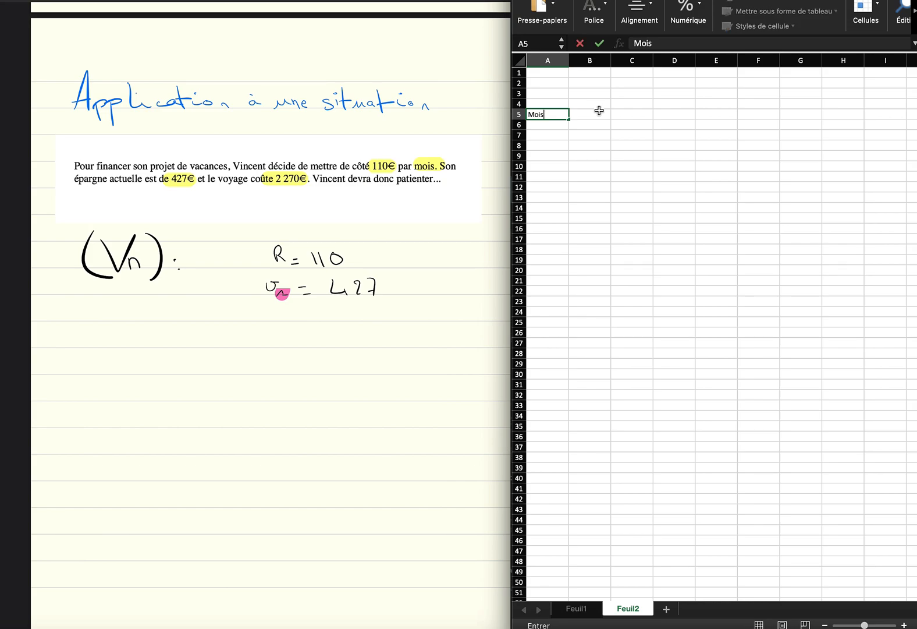
click(600, 111)
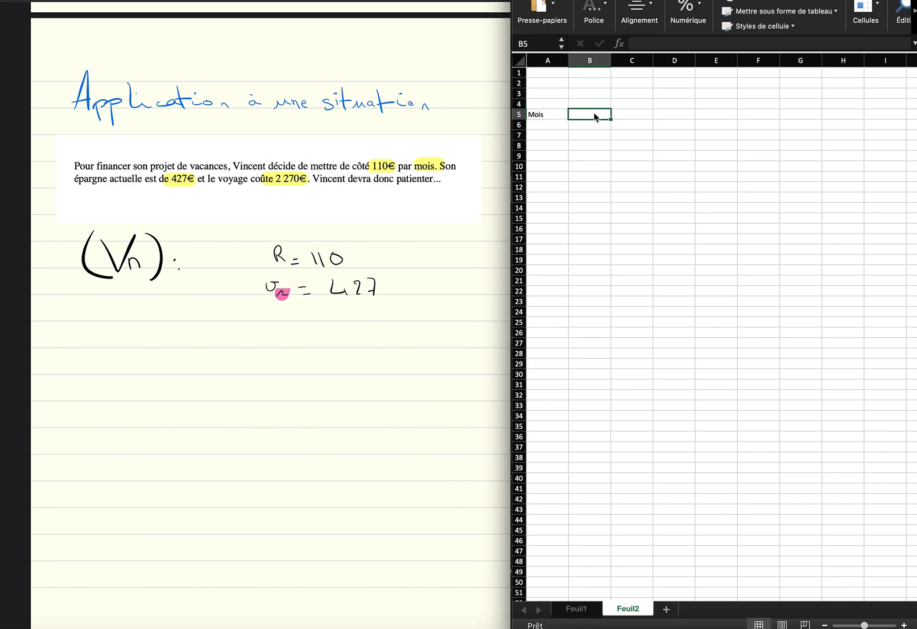
text(Argent)
- Fill in the first row of the table with month 1 in A6 and the amount 427 in B6
click(550, 125)
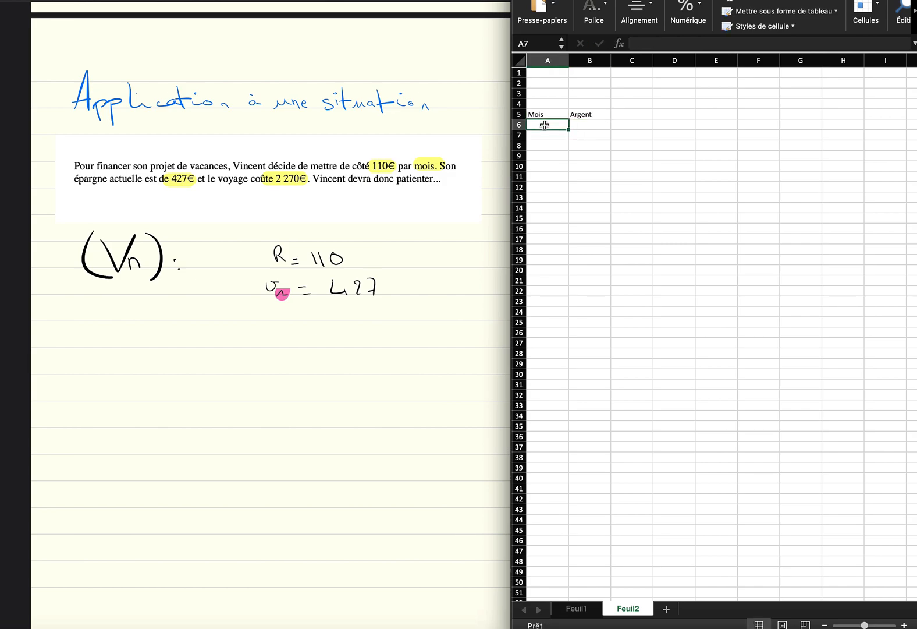
text(1)
click(577, 128)
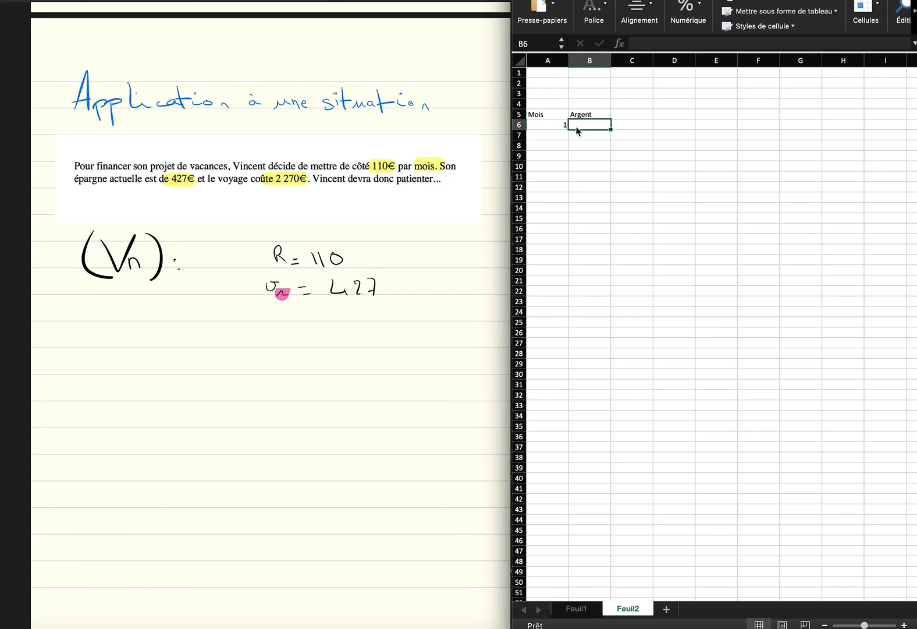
text(427)
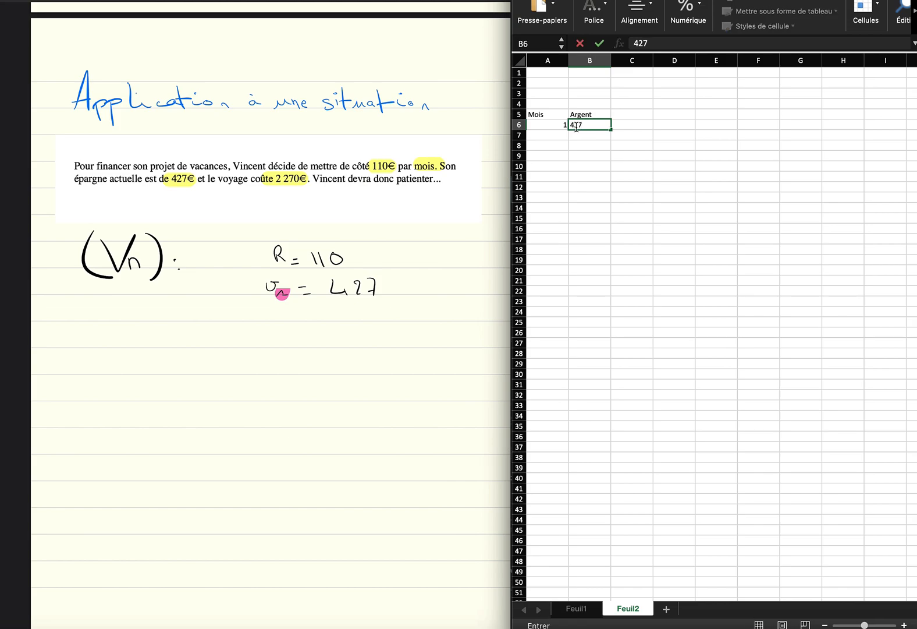
key(Return)
- Enter month 2 in A7 and the formula =B6+110 in B7
text(2)
key(Tab)
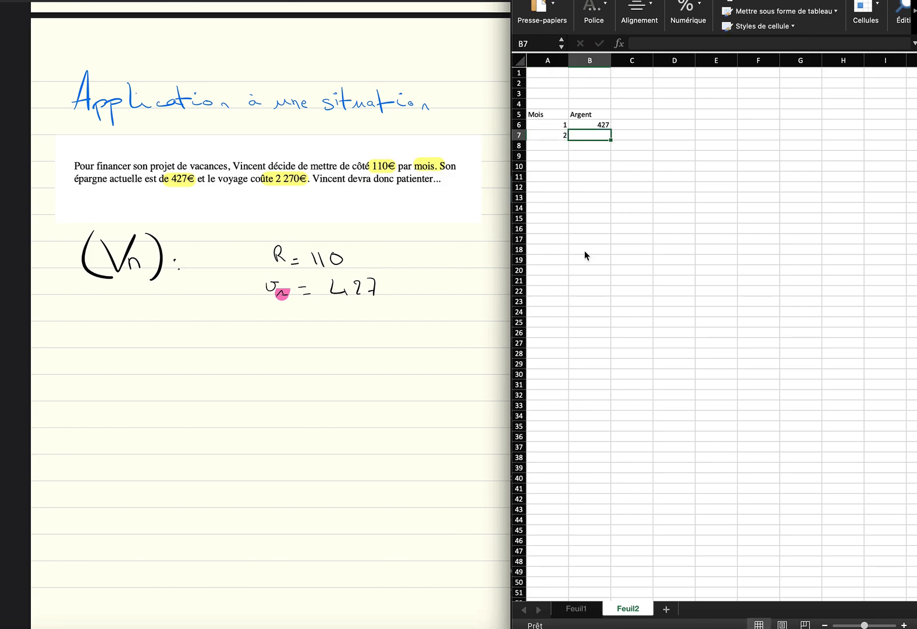
text(=)
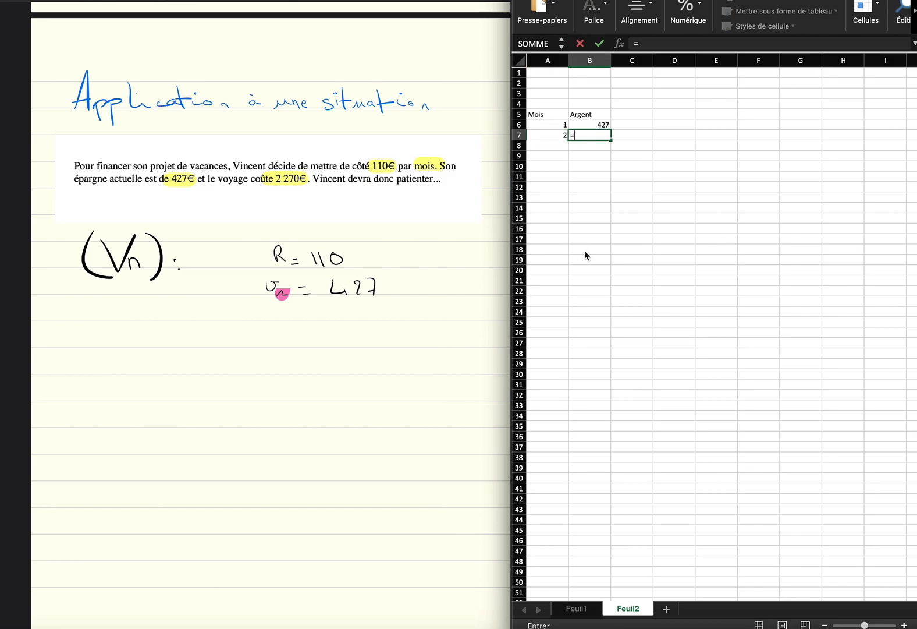
click(599, 124)
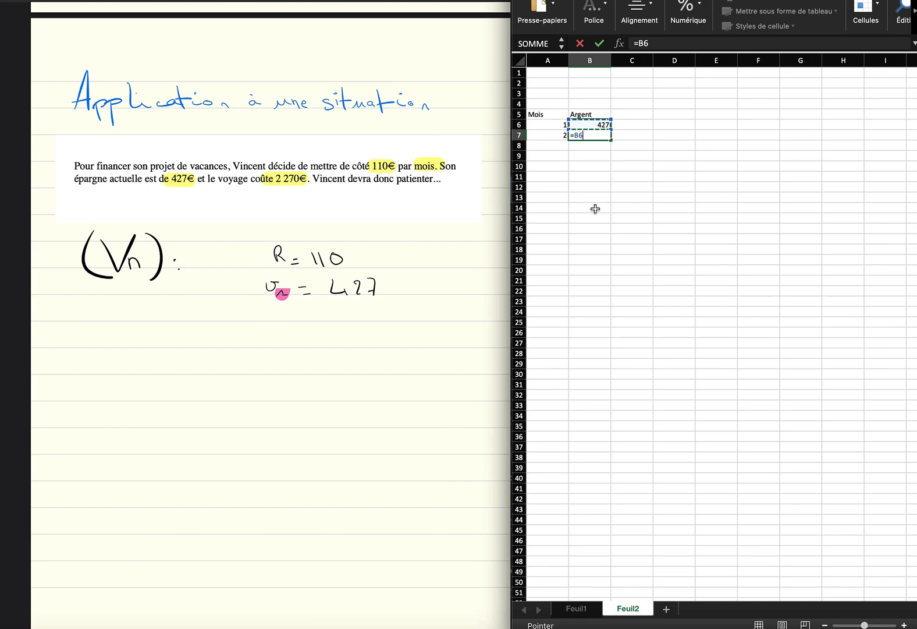
text(+110)
key(Return)
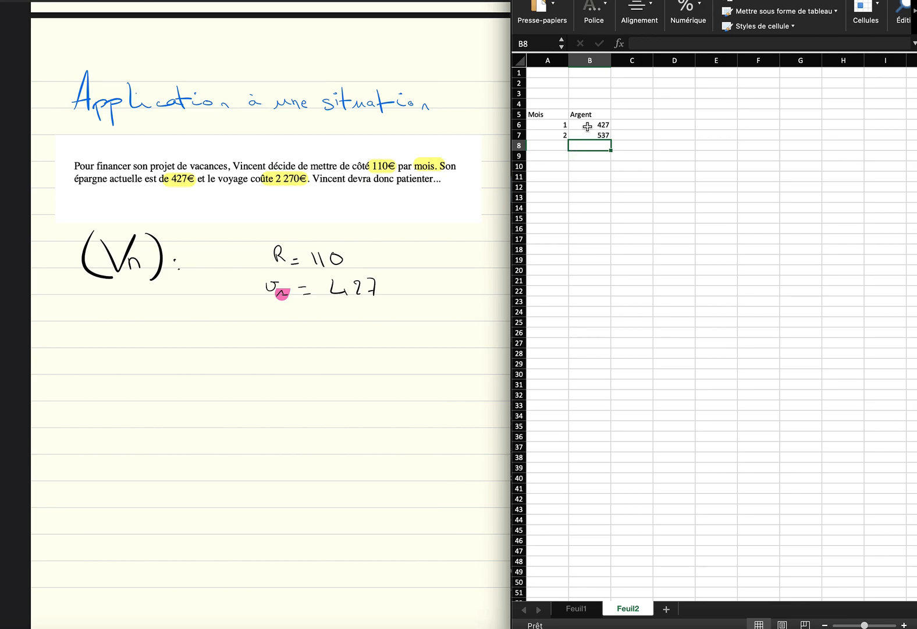
- Fill the formula in B7 down to B30, and clear the surplus amounts in B24:B30
click(585, 135)
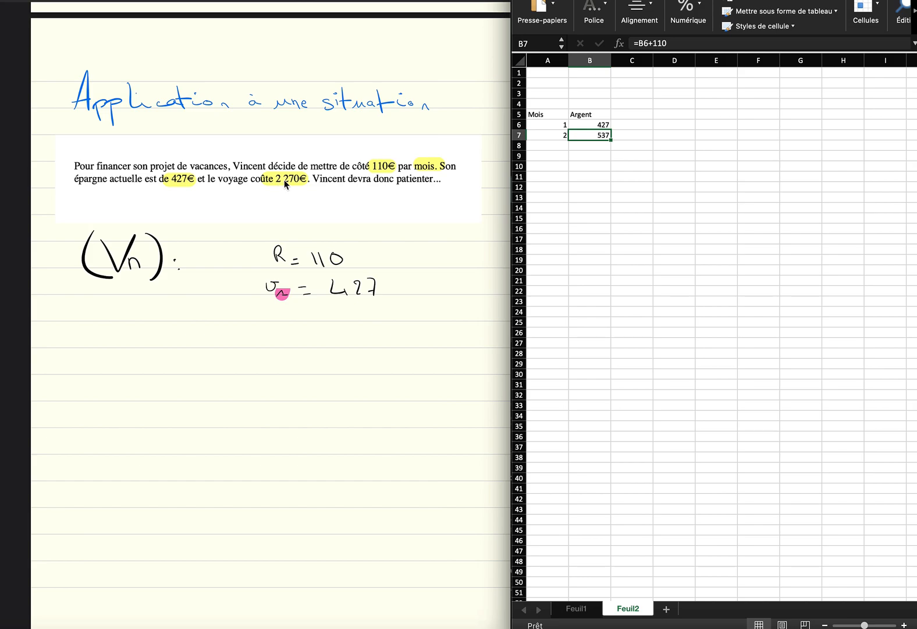
drag(611, 141, 626, 376)
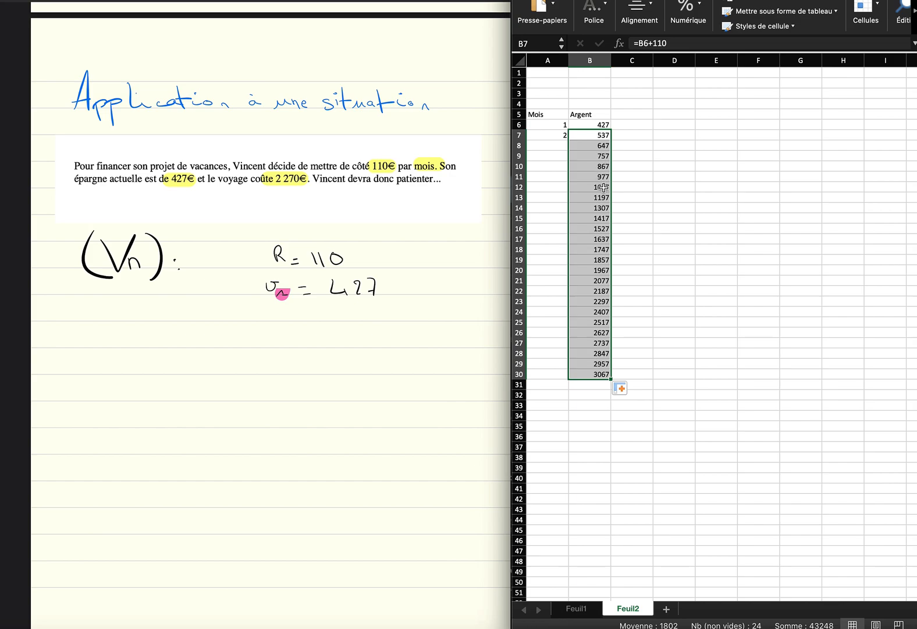
click(604, 302)
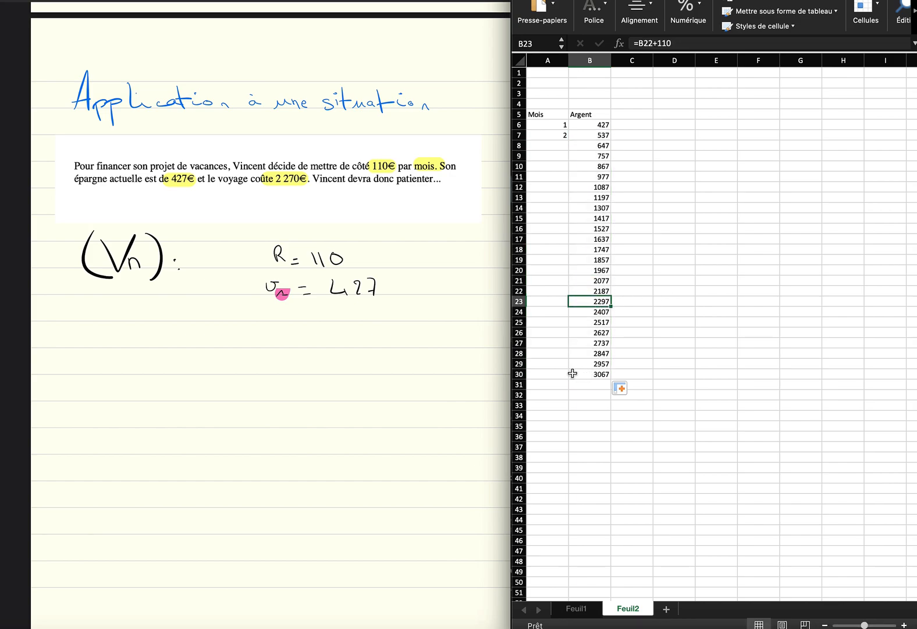
drag(590, 374, 601, 315)
key(Delete)
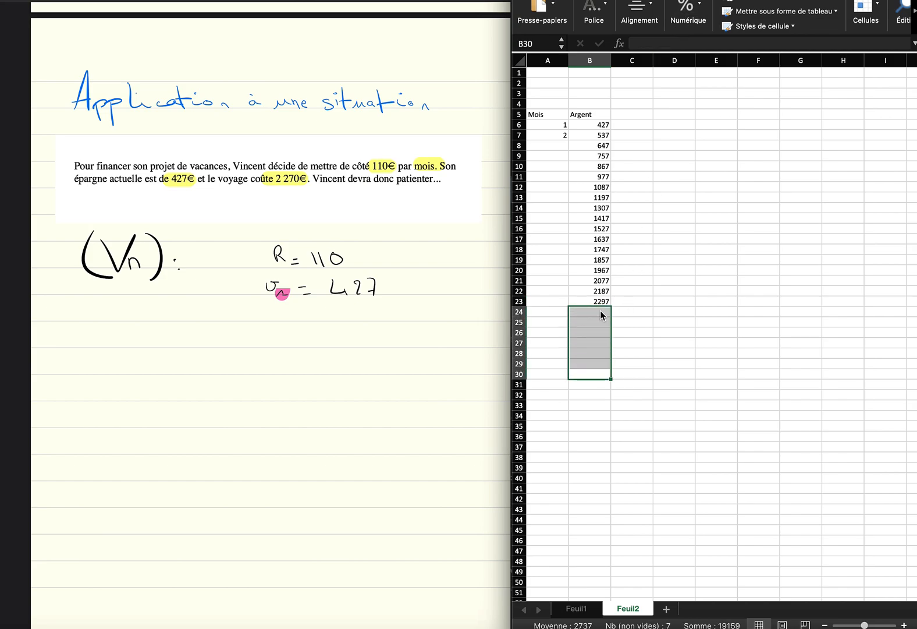
- Extend the Mois series from A6:A7 down to month 18 in A23, and select that last month
drag(552, 124, 563, 304)
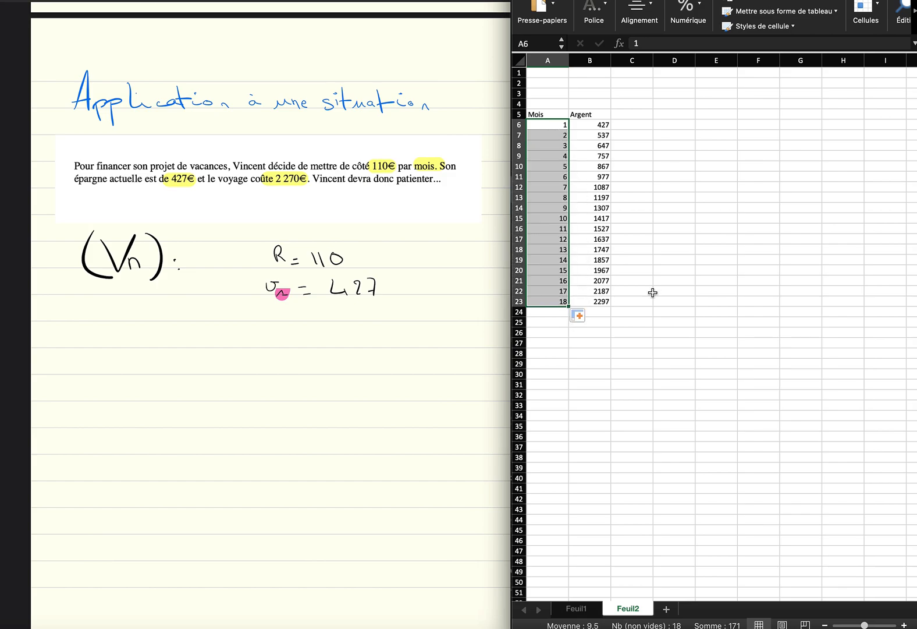
click(711, 280)
click(564, 303)
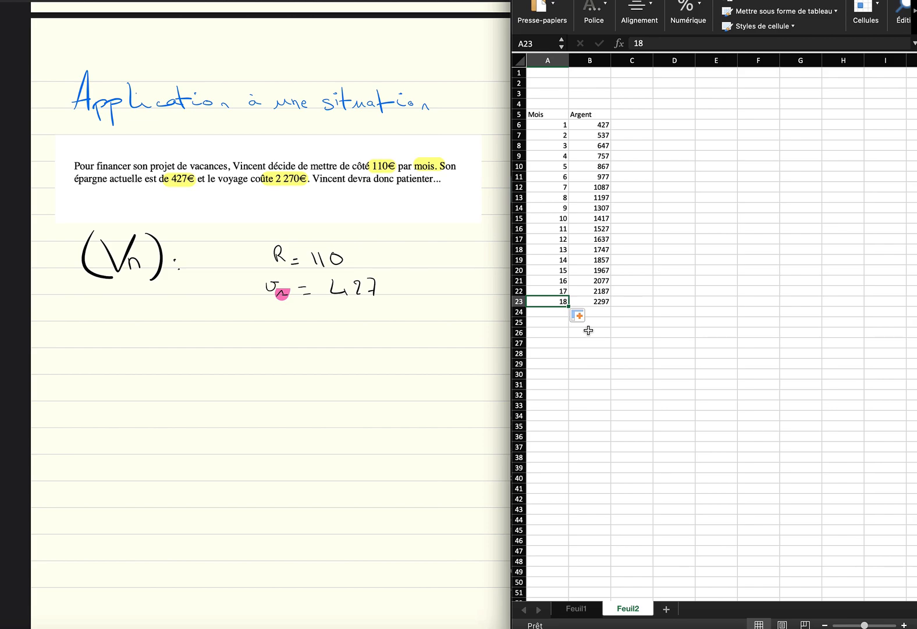
scroll(589, 330, right, 1)
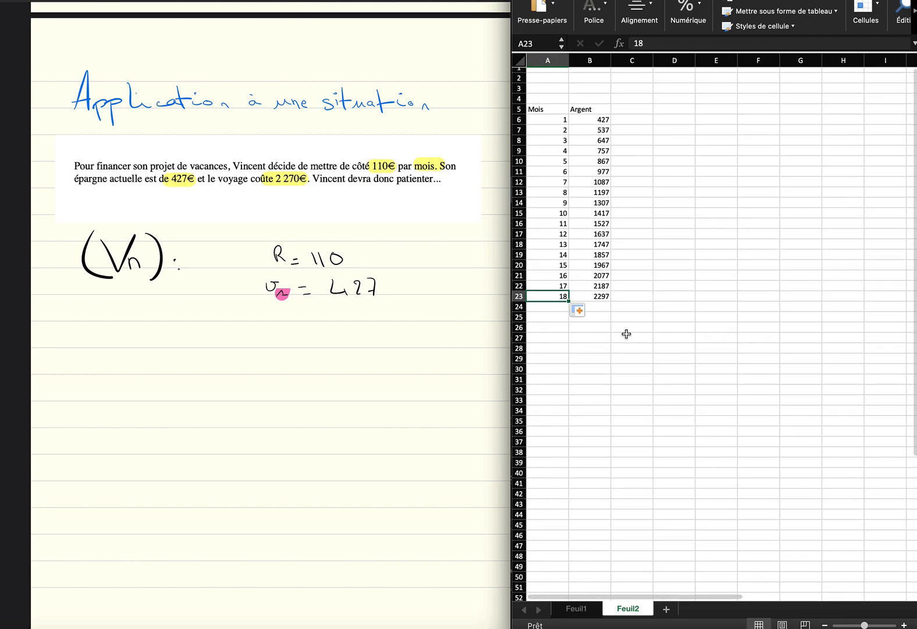